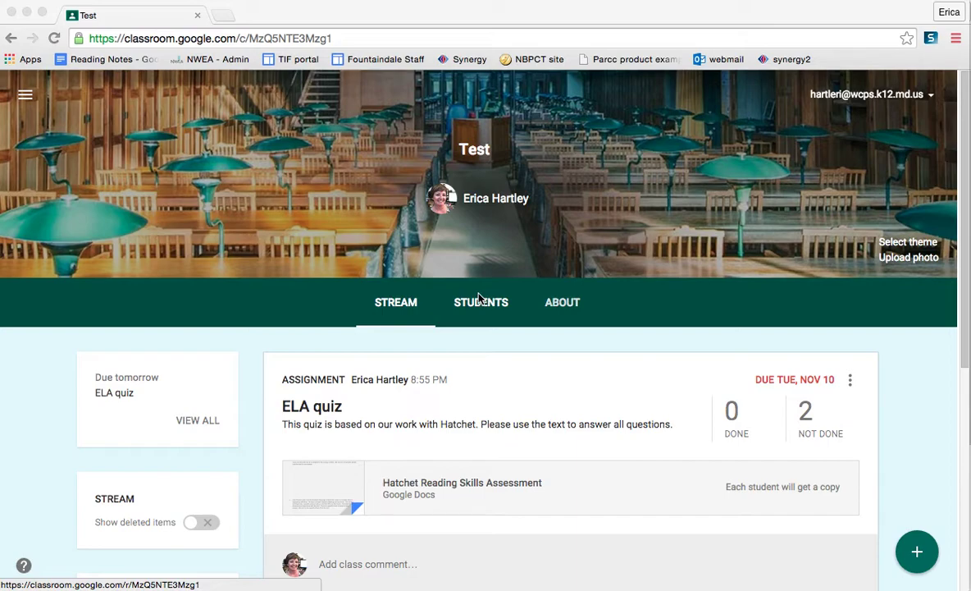
Step: Scroll the class stream and open the ELA quiz's Student Work page
{"action": "scroll", "coordinate": [479, 298], "scroll_direction": "down", "scroll_amount": 3}
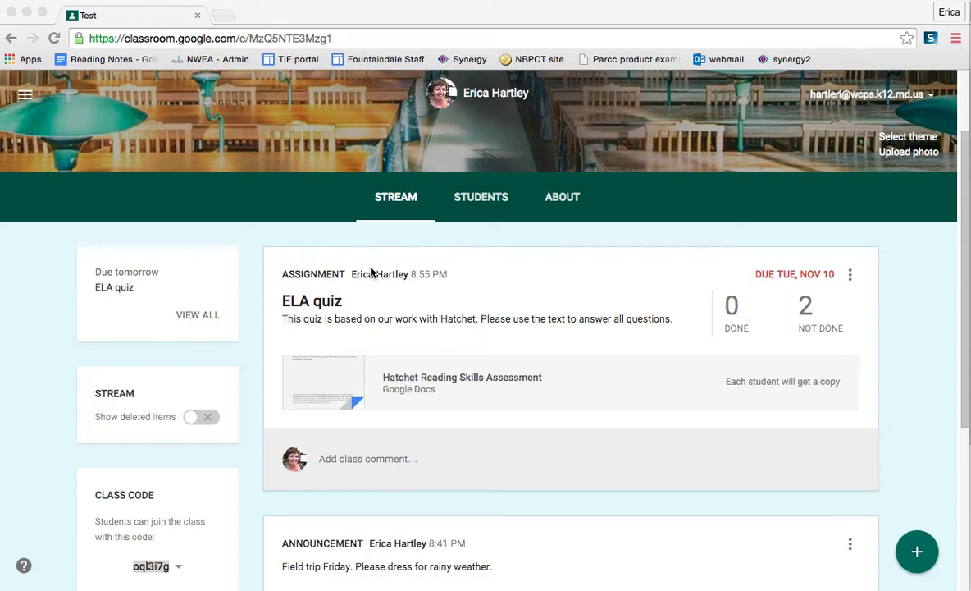
{"action": "left_click", "coordinate": [311, 304]}
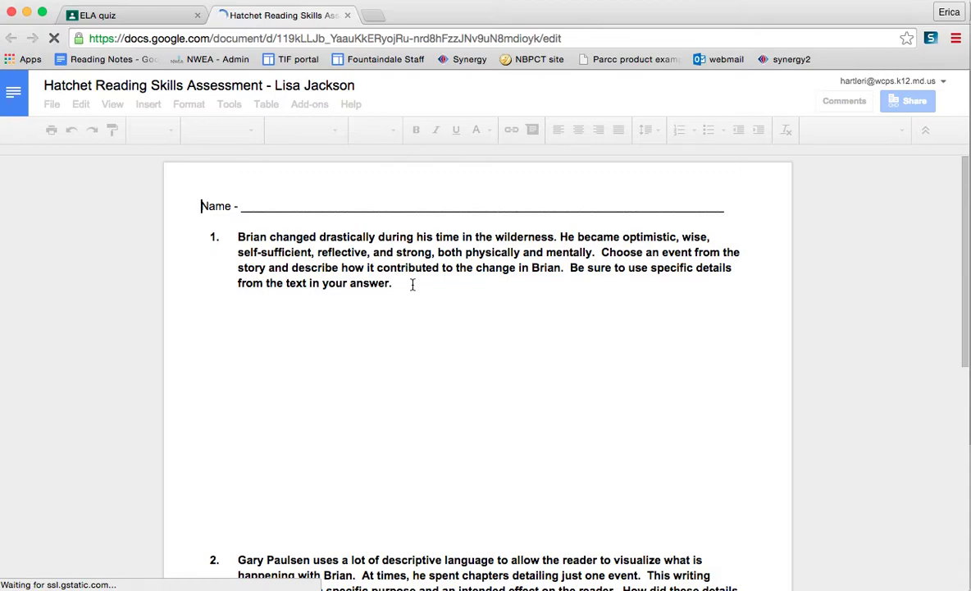
Step: Comment 'Where in the text did you find evidence to support this?' on question 1's last two sentences
{"action": "left_click_drag", "start_coordinate": [401, 282], "coordinate": [601, 252]}
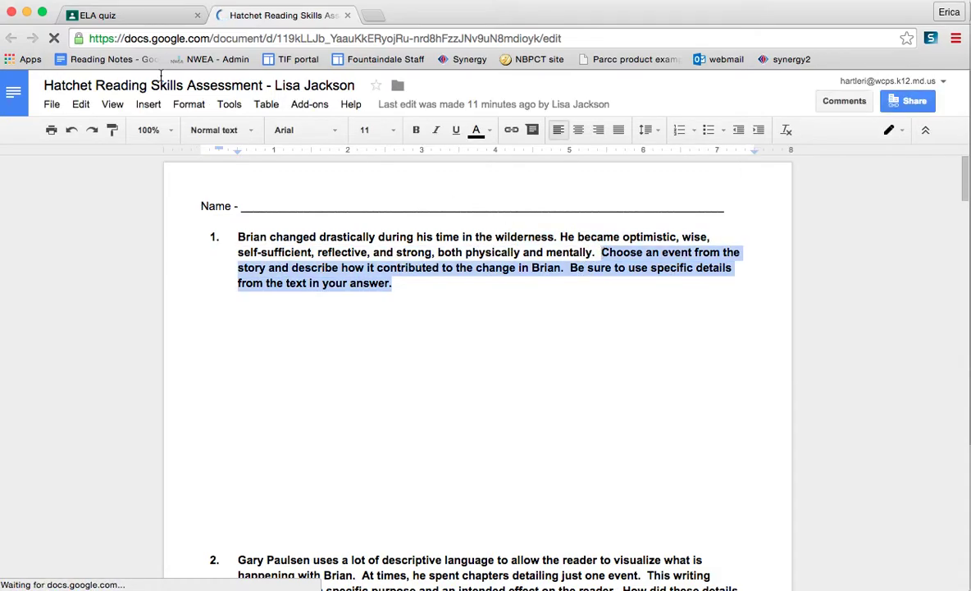
{"action": "left_click", "coordinate": [149, 104]}
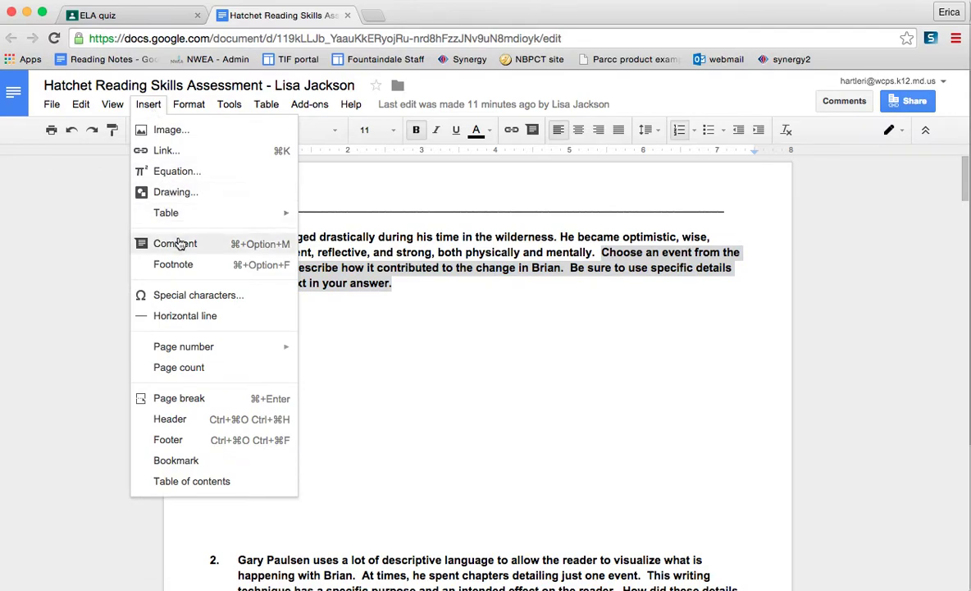
{"action": "left_click", "coordinate": [179, 243]}
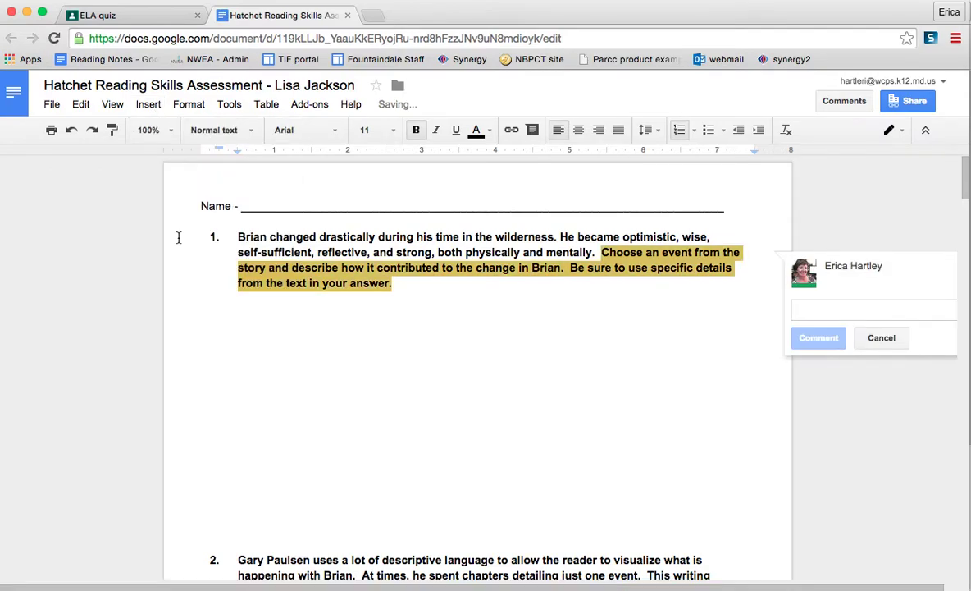
{"action": "type", "text": "Where in the"}
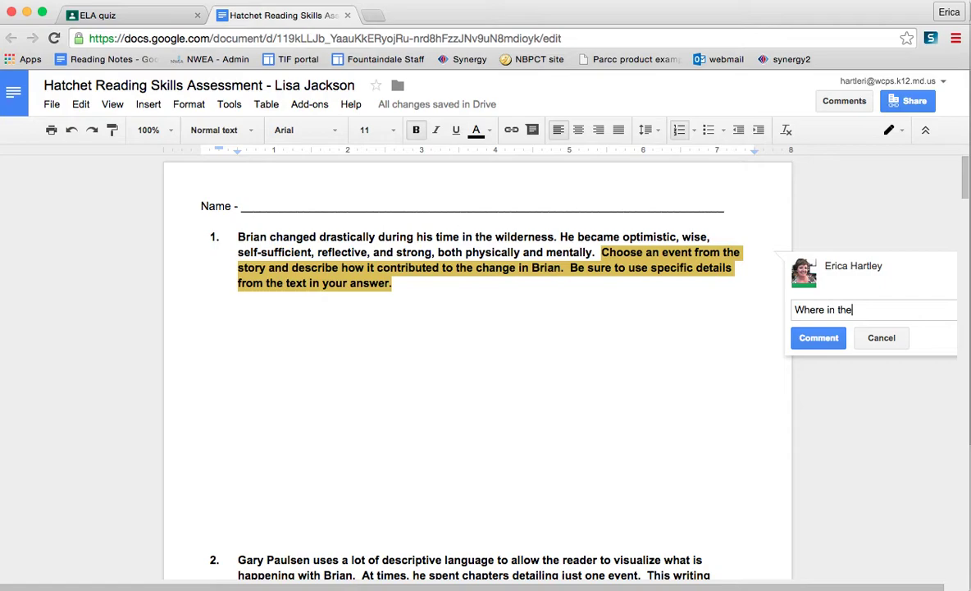
{"action": "type", "text": " text did you find evidenc"}
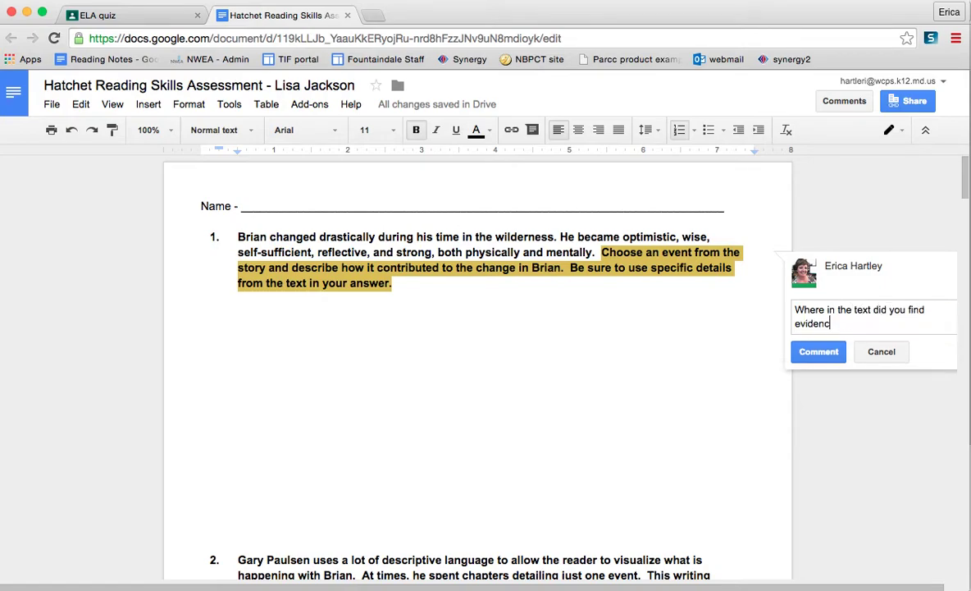
{"action": "type", "text": "e to support this?"}
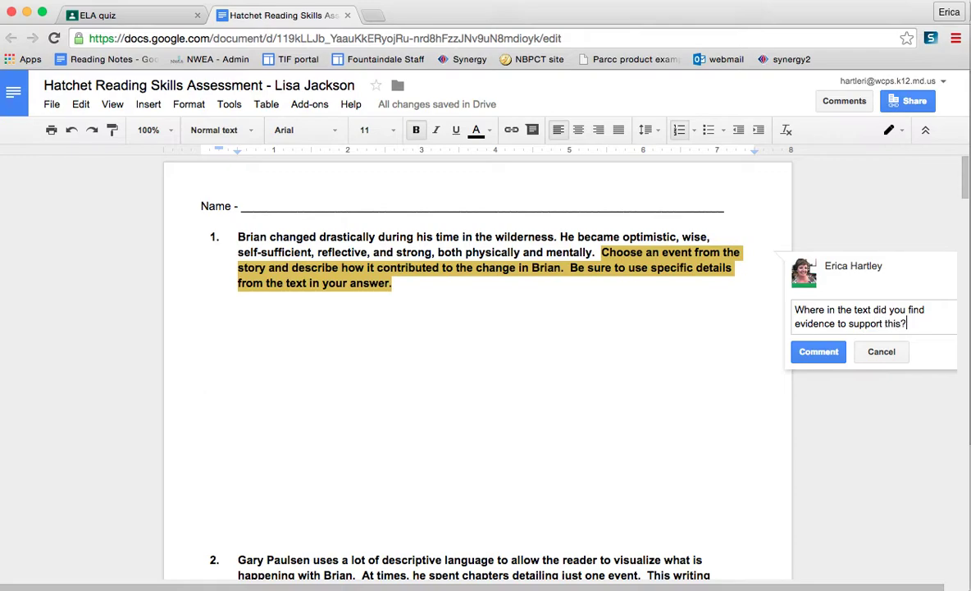
{"action": "left_click", "coordinate": [805, 351]}
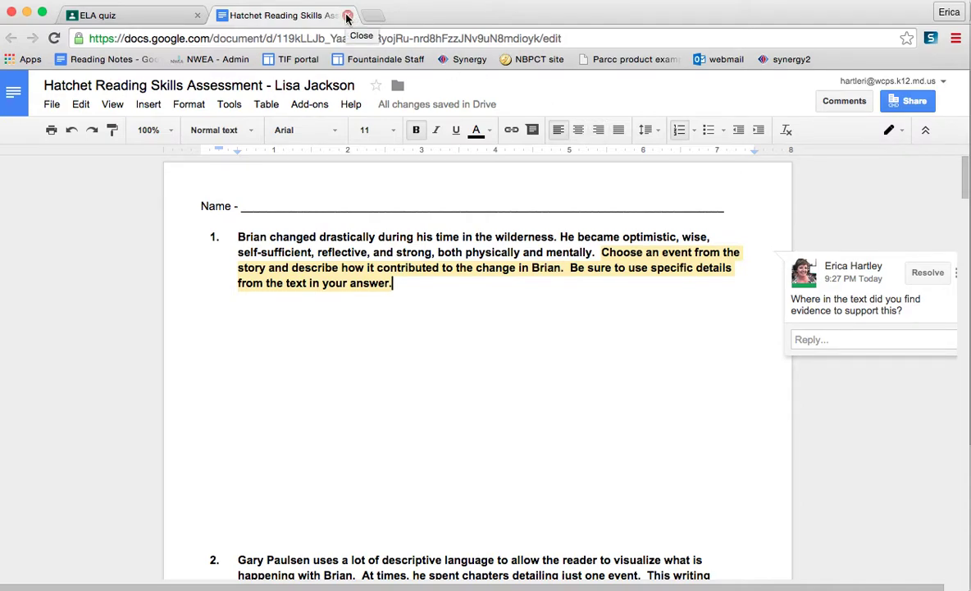
Step: Close the student's document and change the quiz's point value from 100 to 4
{"action": "left_click", "coordinate": [348, 16]}
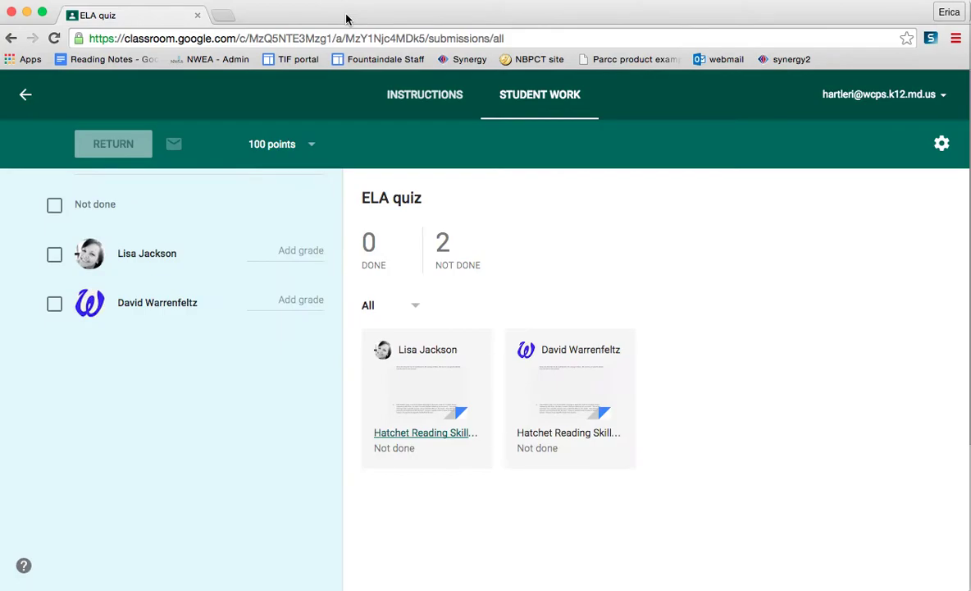
{"action": "left_click", "coordinate": [311, 148]}
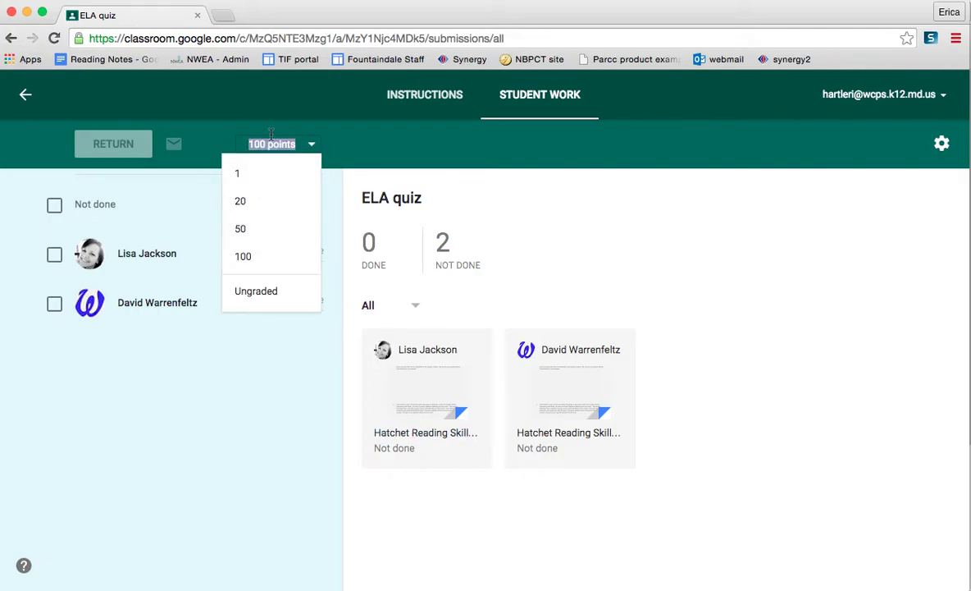
{"action": "type", "text": "8"}
{"action": "key", "text": "BackSpace"}
{"action": "type", "text": "4"}
{"action": "key", "text": "Return"}
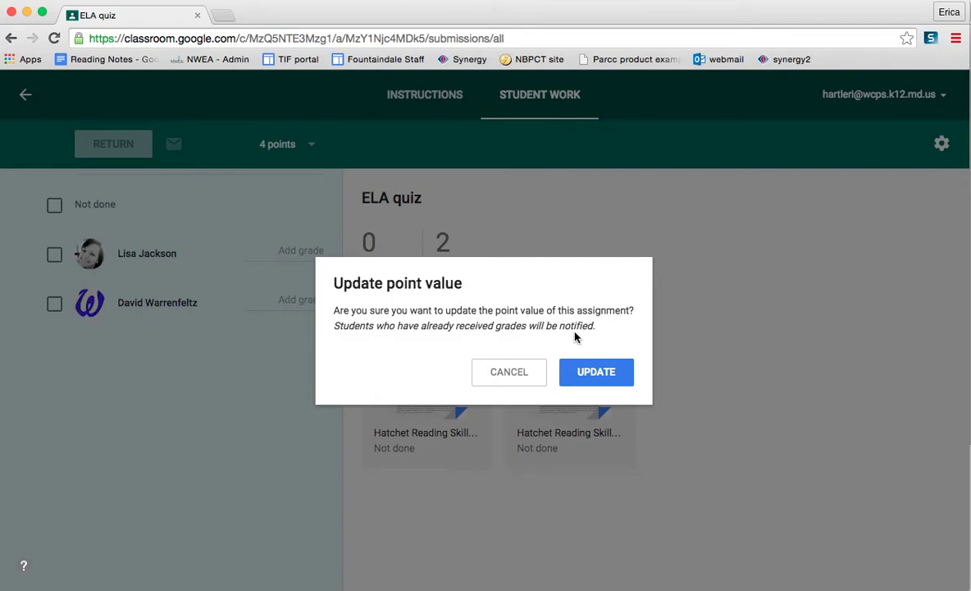
{"action": "left_click", "coordinate": [592, 380]}
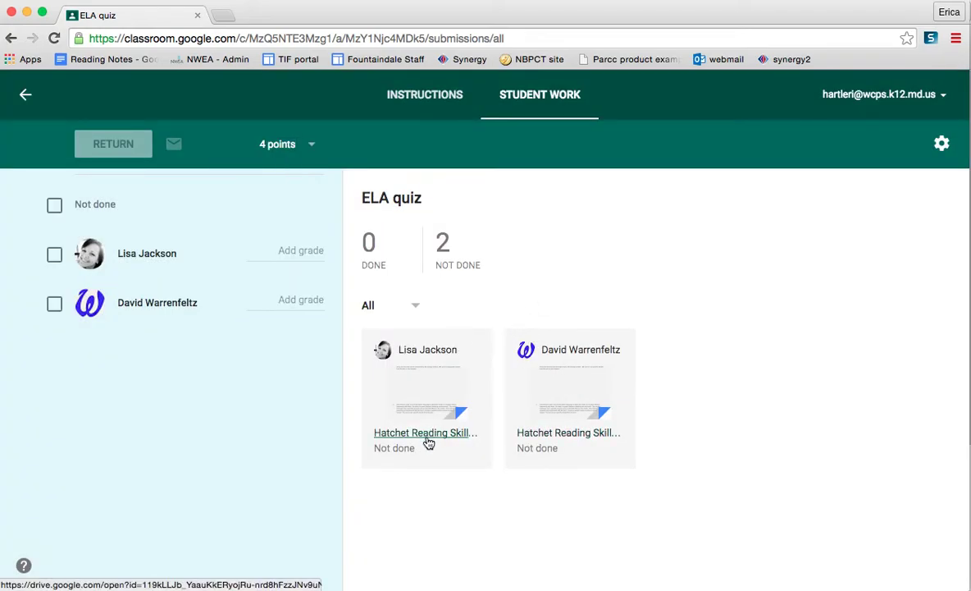
Step: Give the two students draft grades of 4 and 3, then open the first student's submission
{"action": "left_click", "coordinate": [298, 252]}
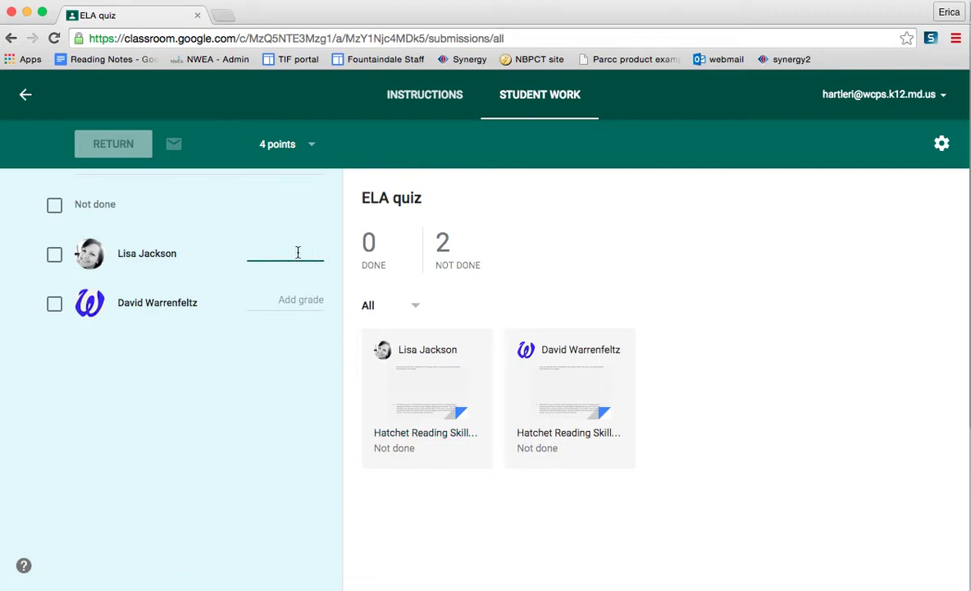
{"action": "type", "text": "4"}
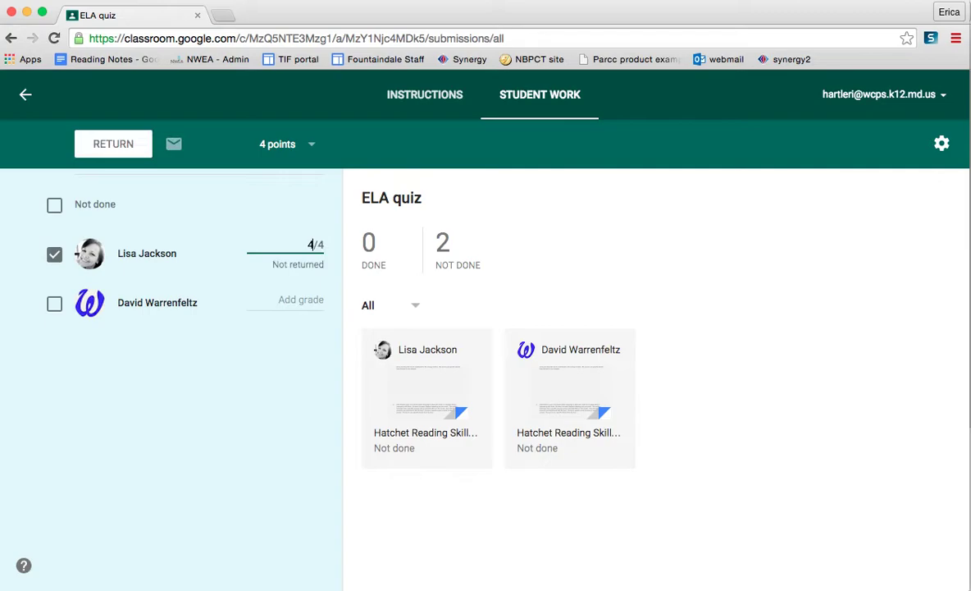
{"action": "left_click", "coordinate": [291, 301]}
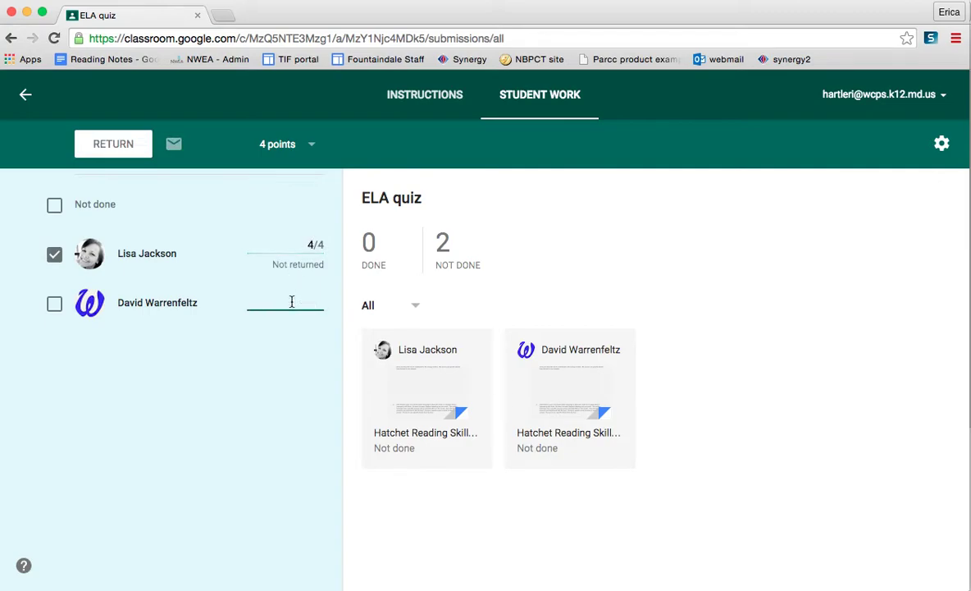
{"action": "type", "text": "3"}
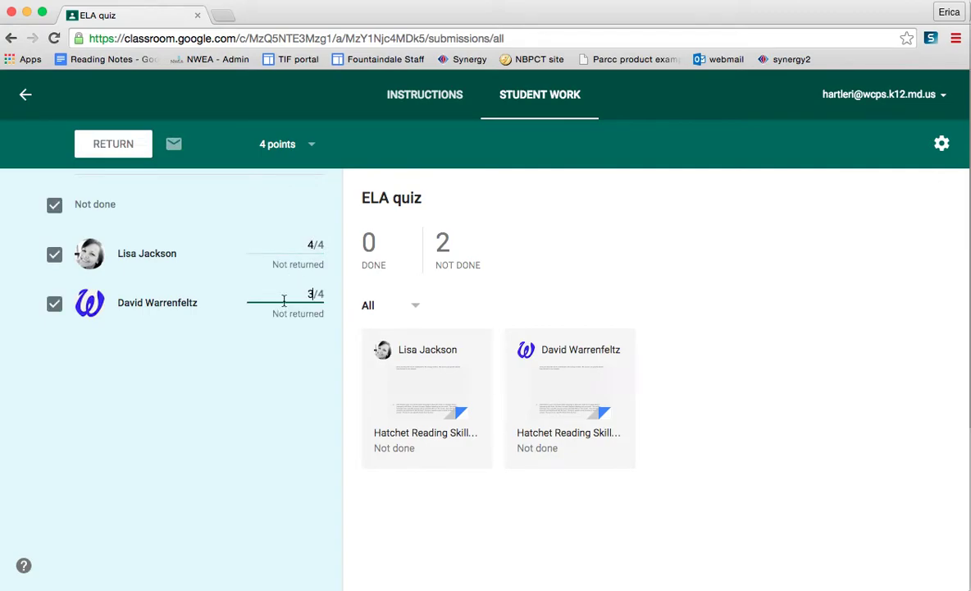
{"action": "left_click", "coordinate": [171, 257]}
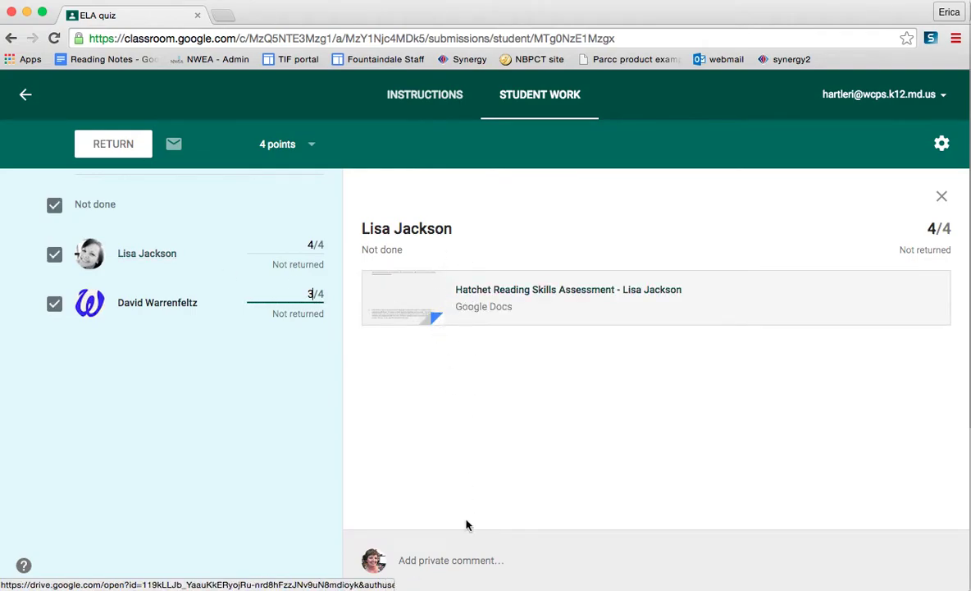
Step: Post a private comment praising the student's text evidence and proposing a theme discussion next conference
{"action": "left_click", "coordinate": [460, 566]}
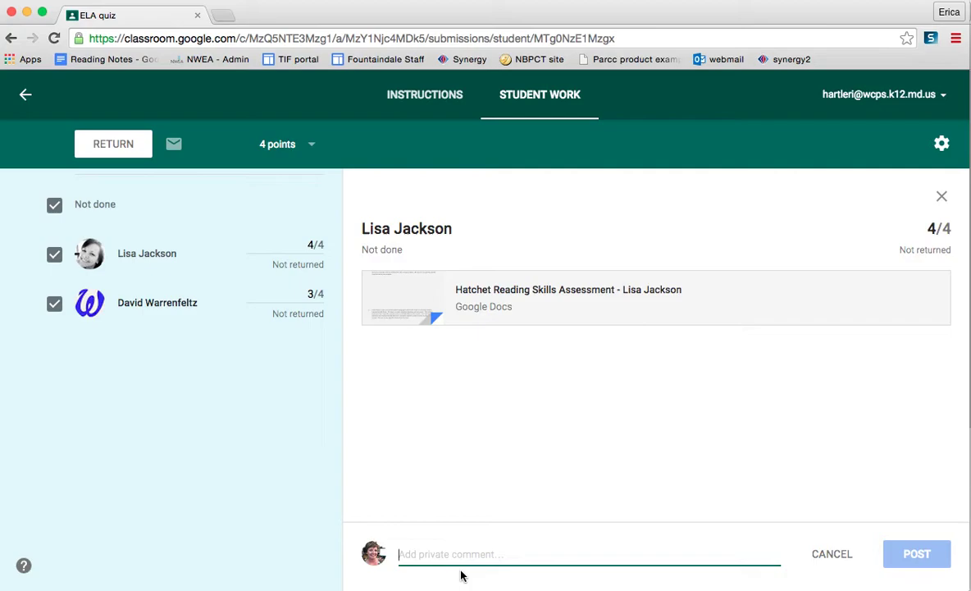
{"action": "type", "text": "Lisa"}
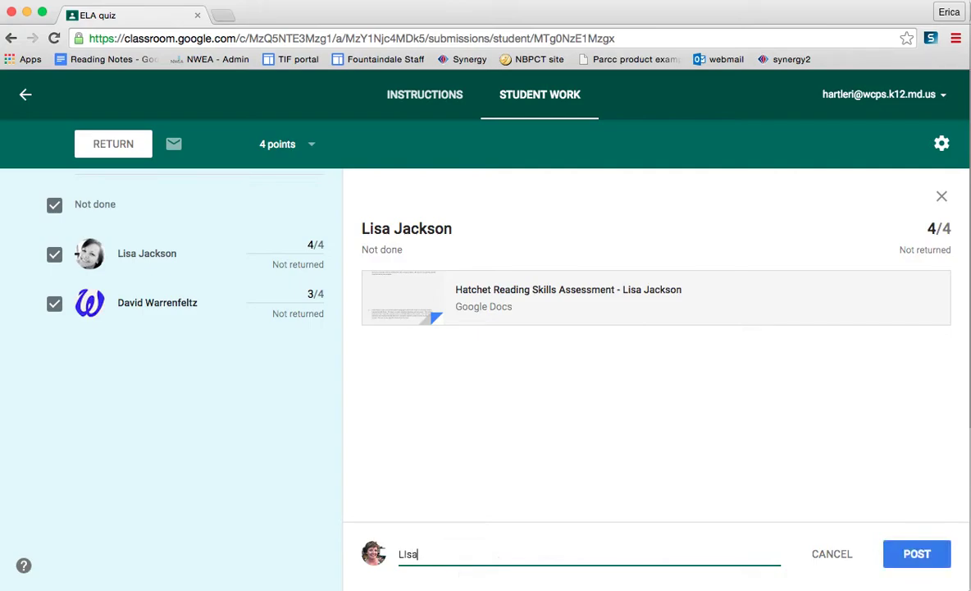
{"action": "key", "text": "BackSpace"}
{"action": "key", "text": "BackSpace"}
{"action": "key", "text": "BackSpace"}
{"action": "type", "text": "isa, great use of text evid"}
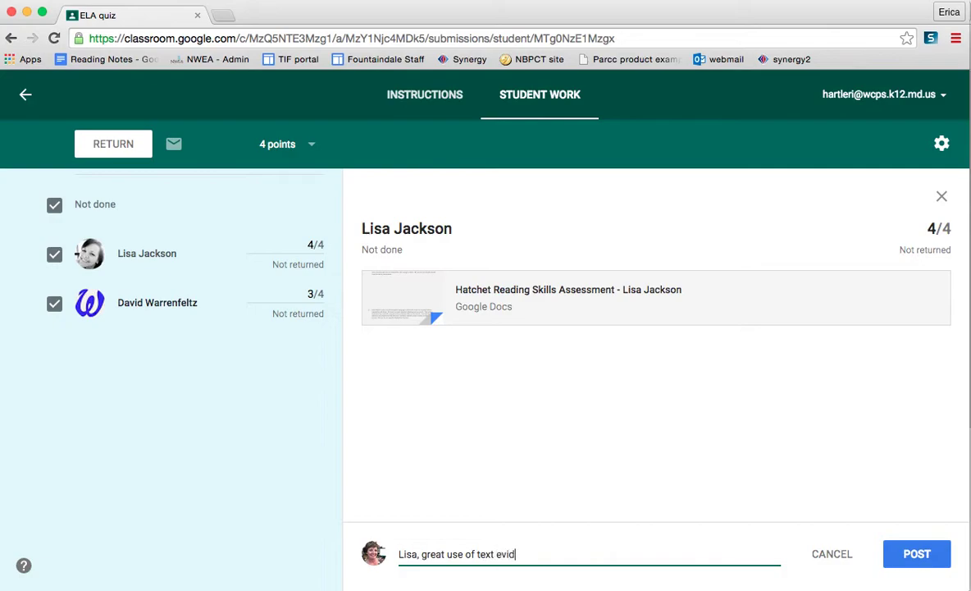
{"action": "type", "text": "ence.  Let's discuss"}
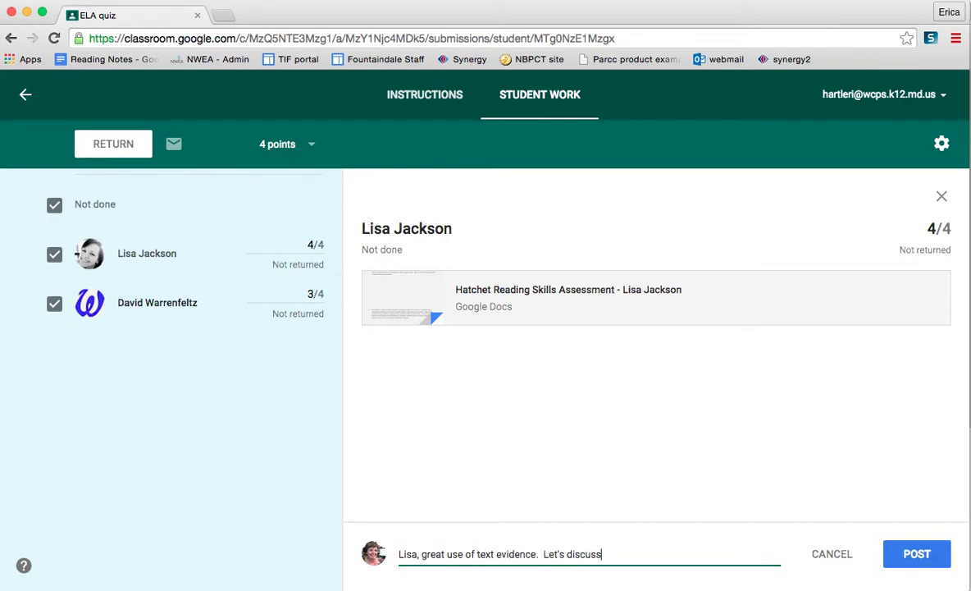
{"action": "type", "text": " your understanding of "}
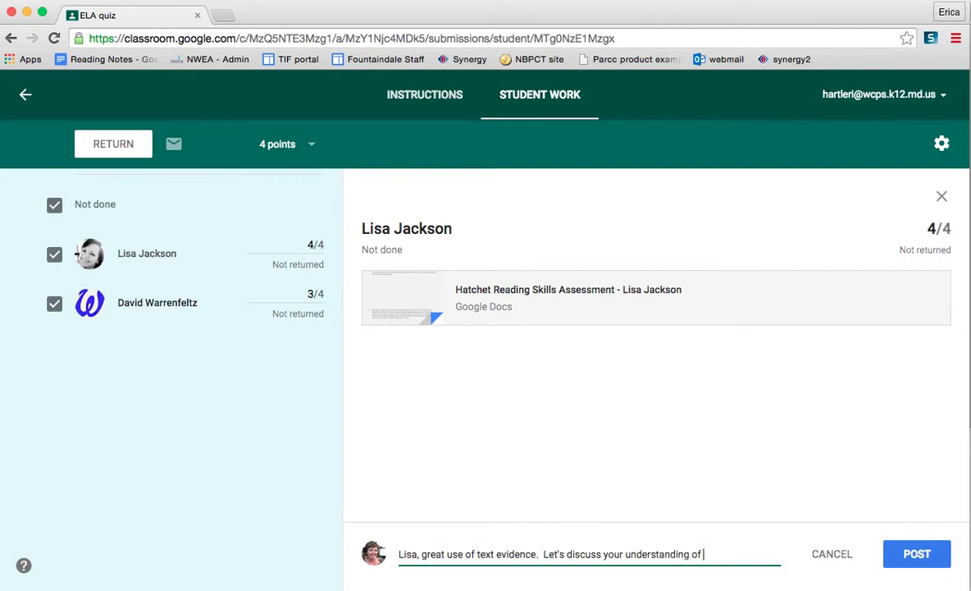
{"action": "type", "text": "theme in our next conf"}
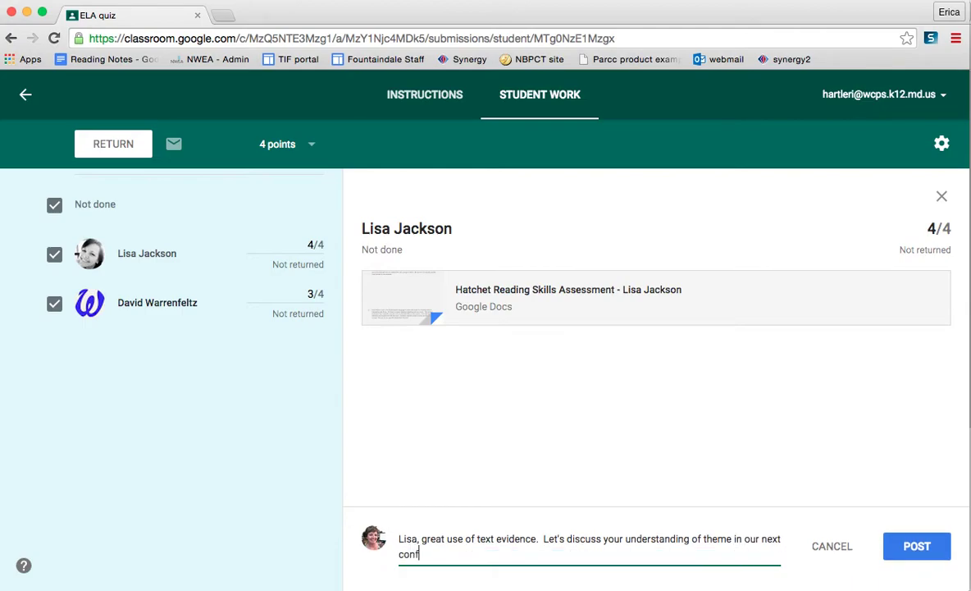
{"action": "type", "text": "erence."}
{"action": "left_click", "coordinate": [928, 557]}
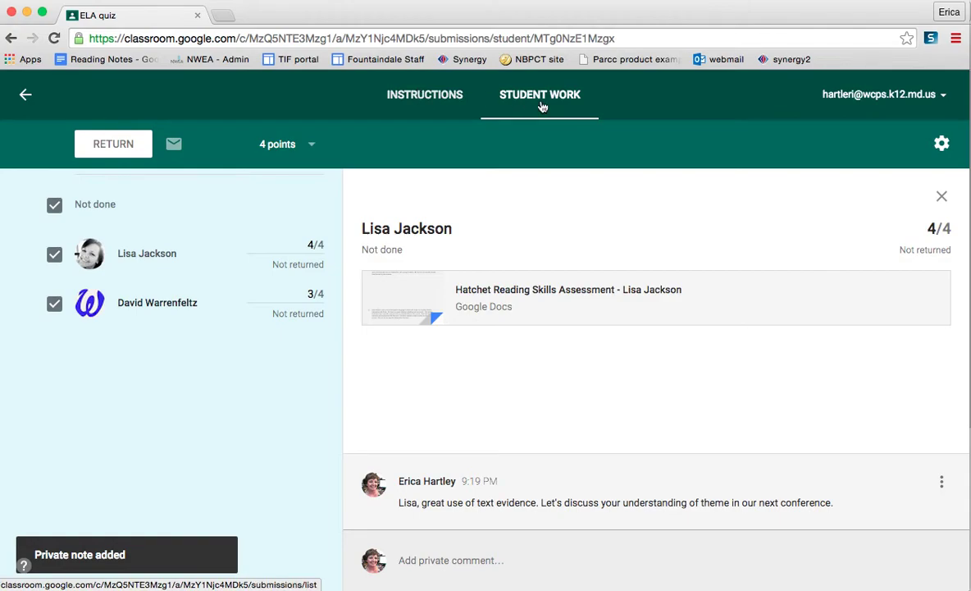
Step: View the quiz instructions, start a class comment, then go back to the Student Work view
{"action": "left_click", "coordinate": [420, 95]}
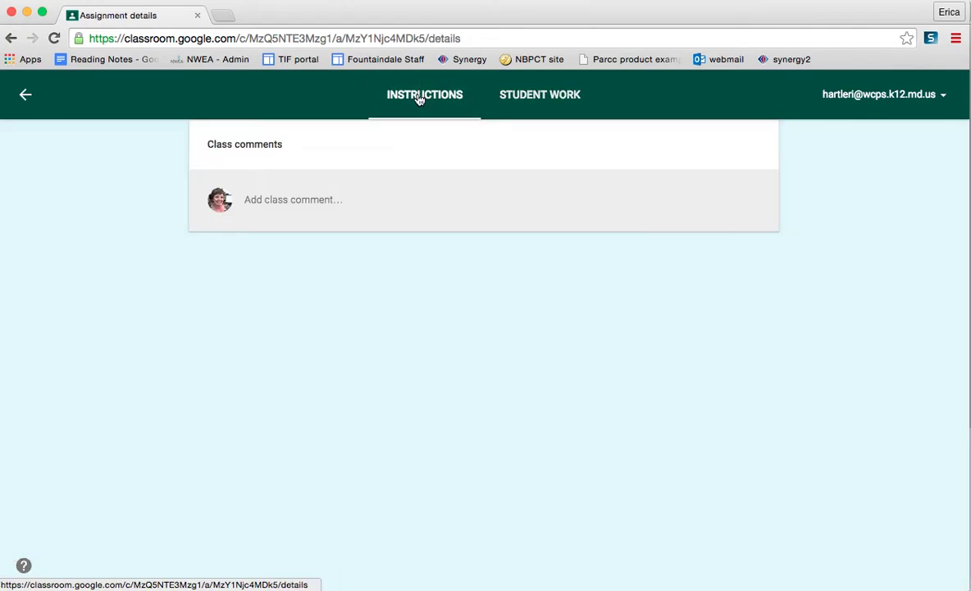
{"action": "left_click", "coordinate": [326, 432]}
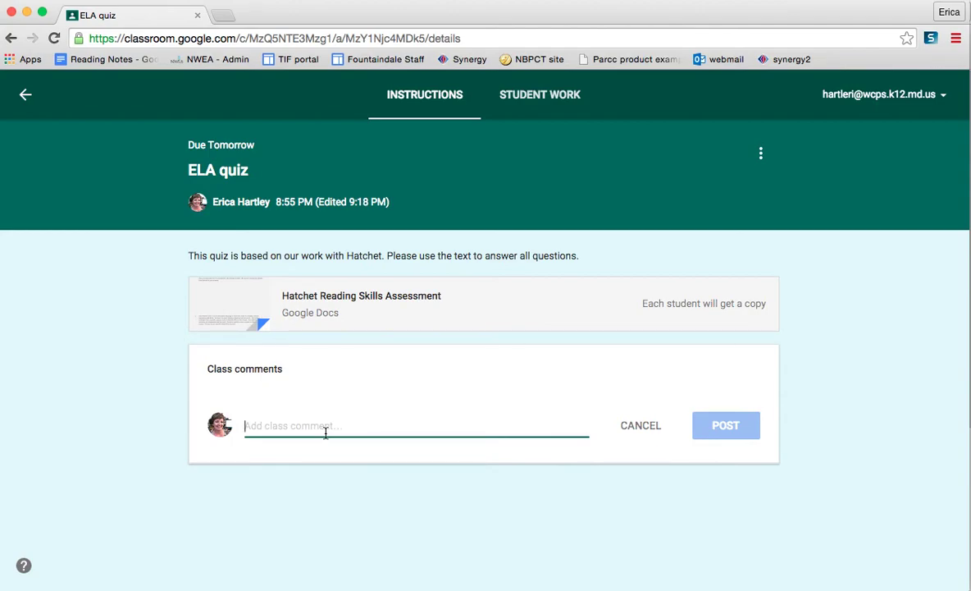
{"action": "left_click", "coordinate": [544, 98]}
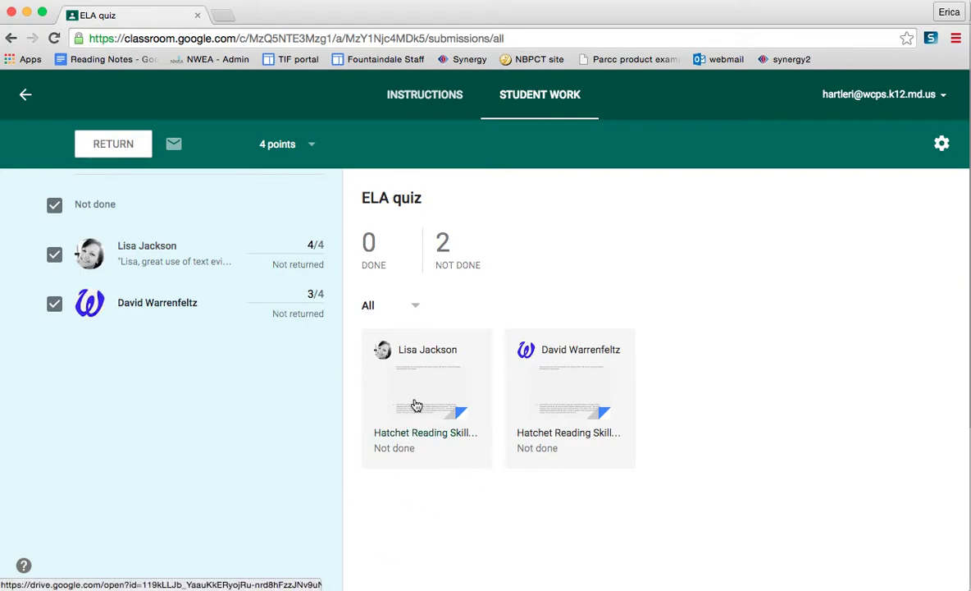
Step: Go through the Classes menu to the Test class and reopen the ELA quiz's student work
{"action": "left_click", "coordinate": [27, 100]}
{"action": "left_click", "coordinate": [27, 100]}
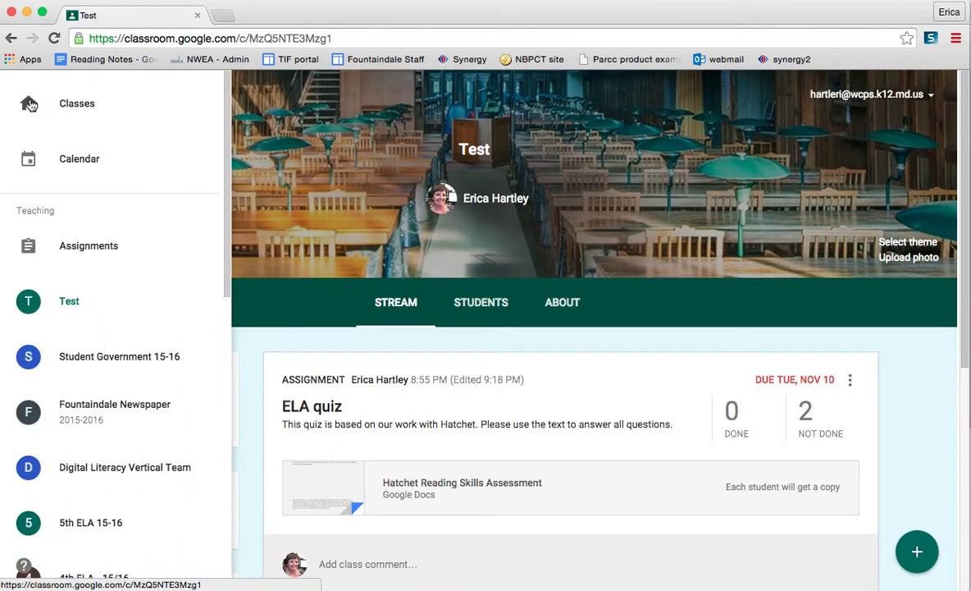
{"action": "left_click", "coordinate": [96, 104]}
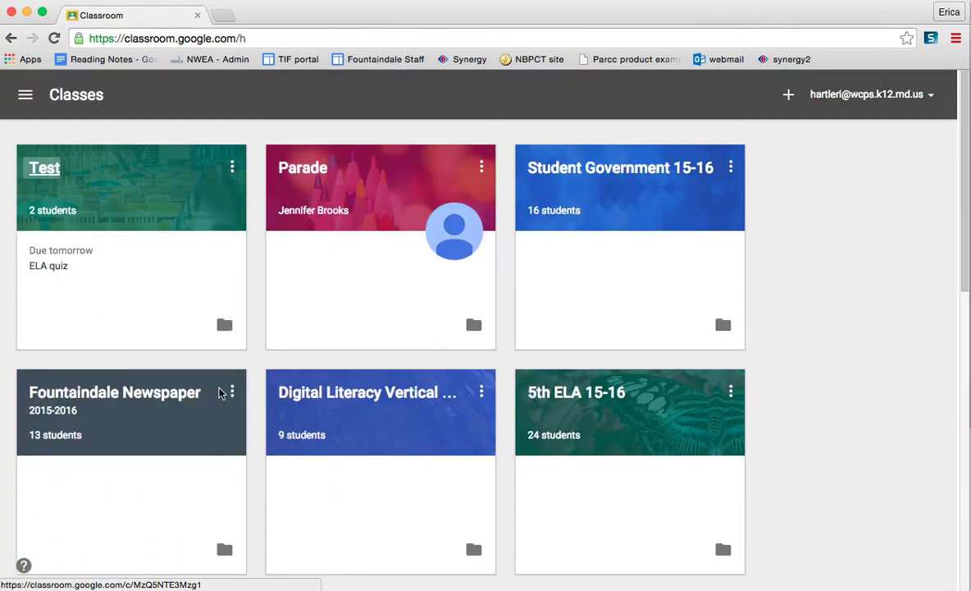
{"action": "left_click", "coordinate": [46, 164]}
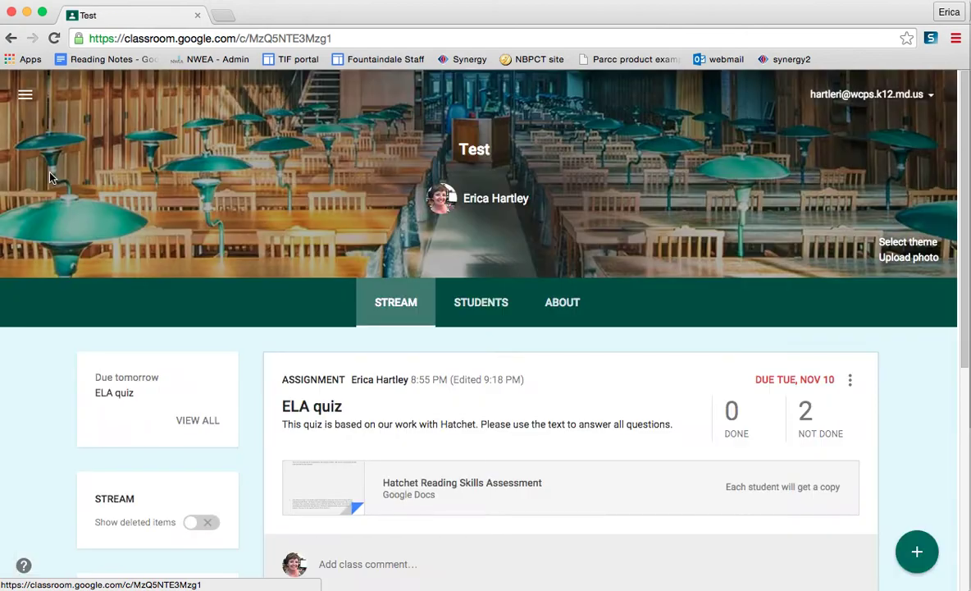
{"action": "scroll", "coordinate": [270, 366], "scroll_direction": "down", "scroll_amount": 3}
{"action": "left_click", "coordinate": [312, 329]}
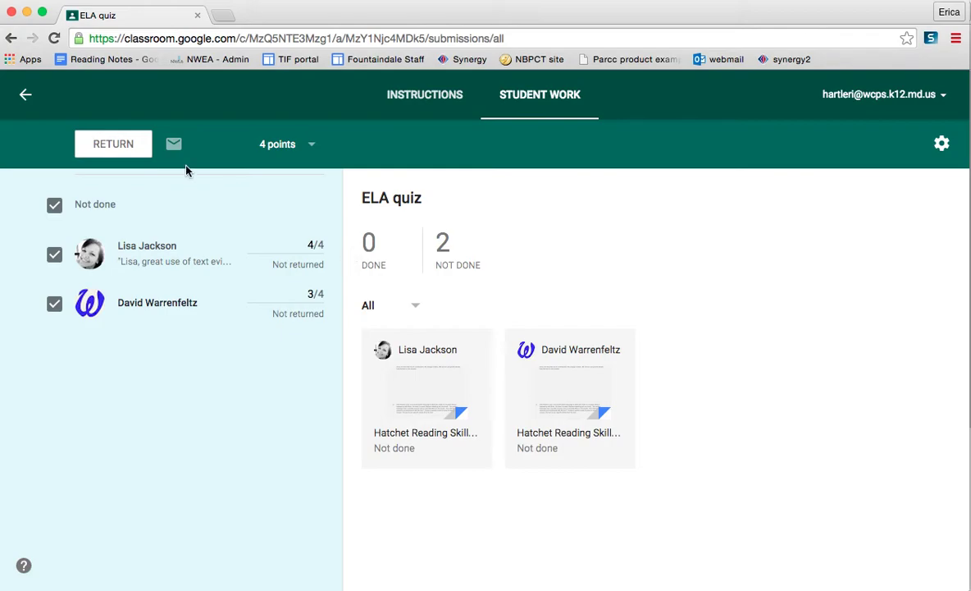
Step: Return both graded quizzes (4/4 and 3/4) to the students, confirming both prompts
{"action": "left_click", "coordinate": [105, 146]}
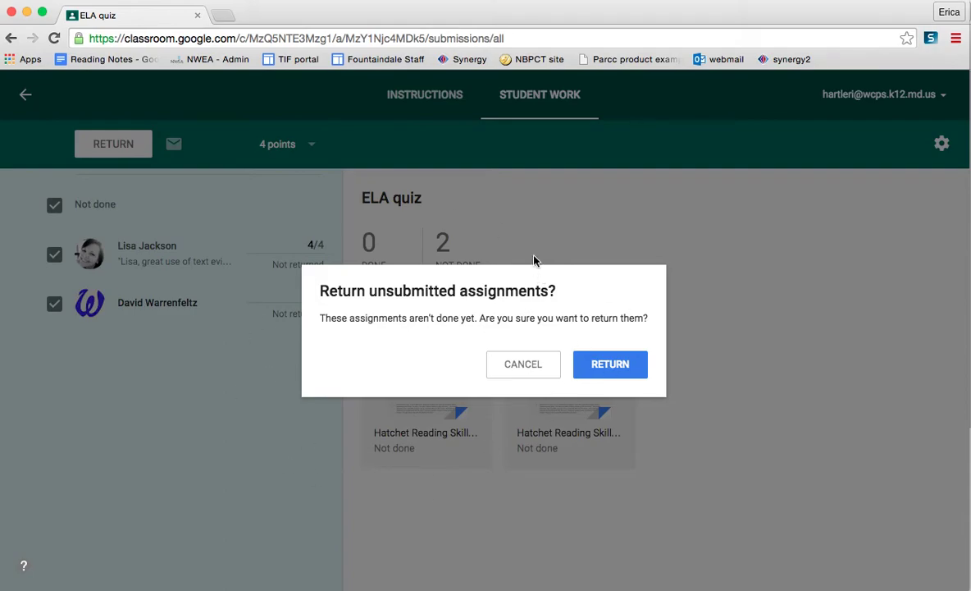
{"action": "left_click", "coordinate": [590, 375]}
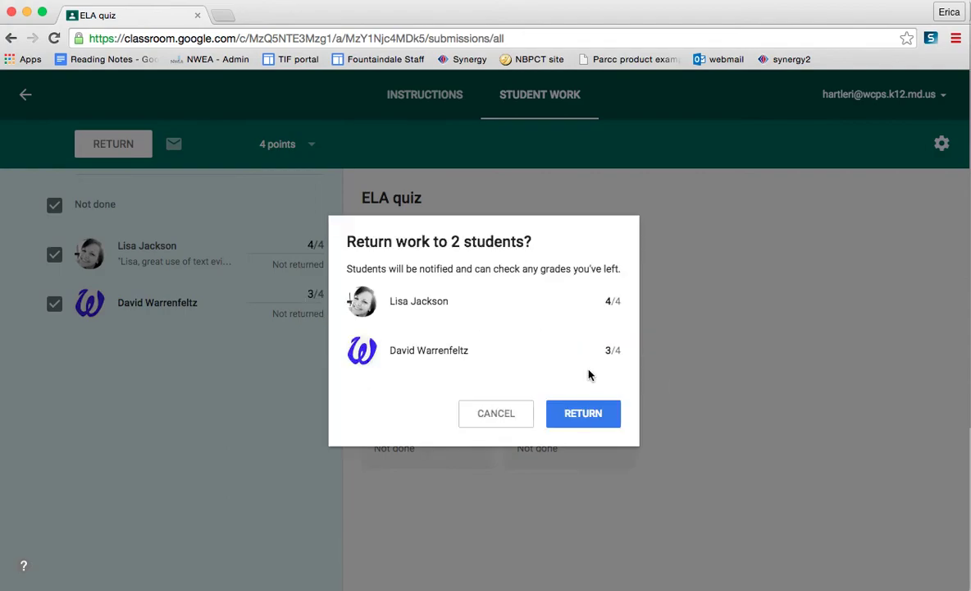
{"action": "left_click", "coordinate": [587, 411]}
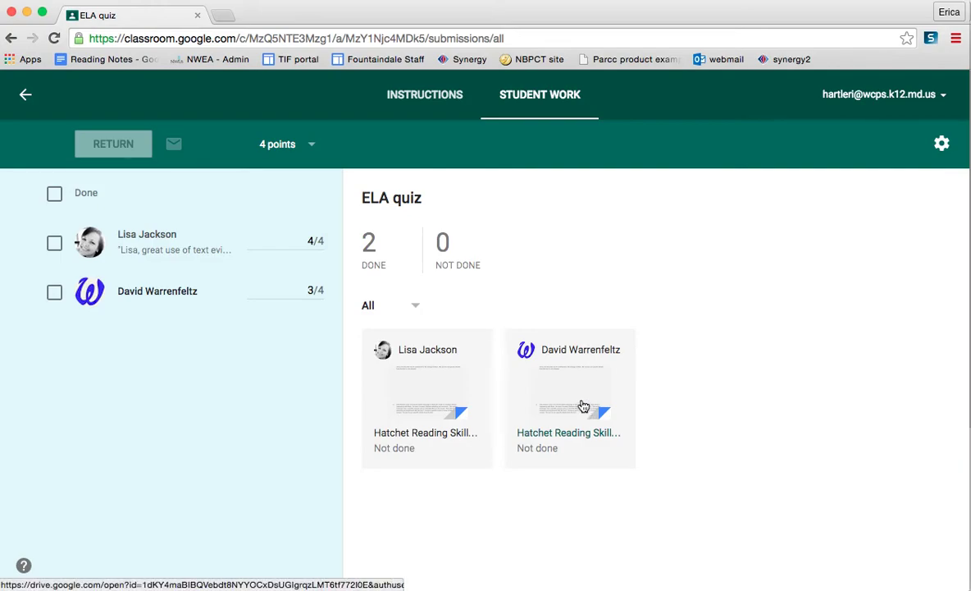
Step: Edit the ELA quiz to move its due date from Nov 10 to Wednesday, Nov 11, and save
{"action": "left_click", "coordinate": [26, 97]}
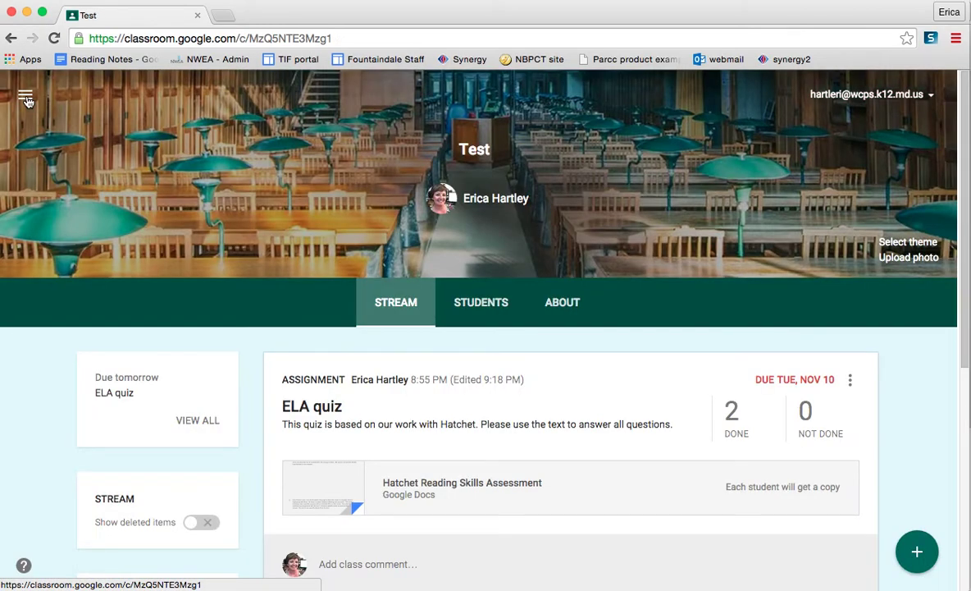
{"action": "scroll", "coordinate": [362, 383], "scroll_direction": "down", "scroll_amount": 2}
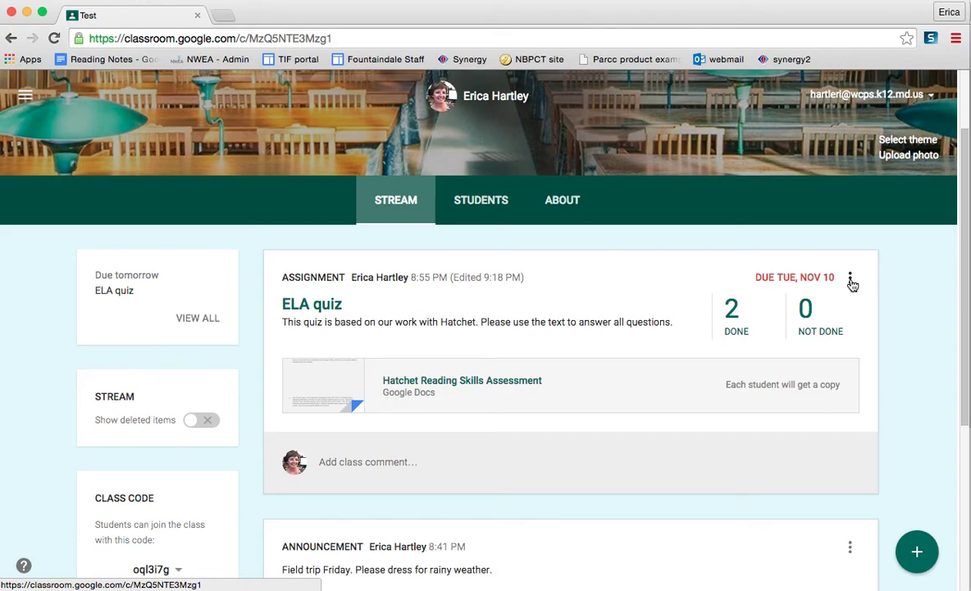
{"action": "left_click", "coordinate": [850, 279]}
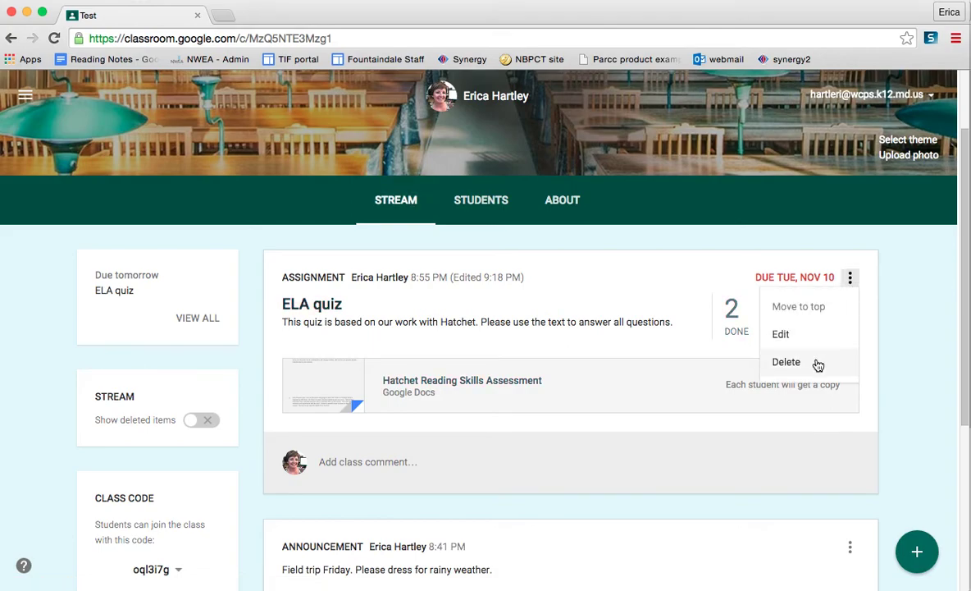
{"action": "left_click", "coordinate": [782, 335]}
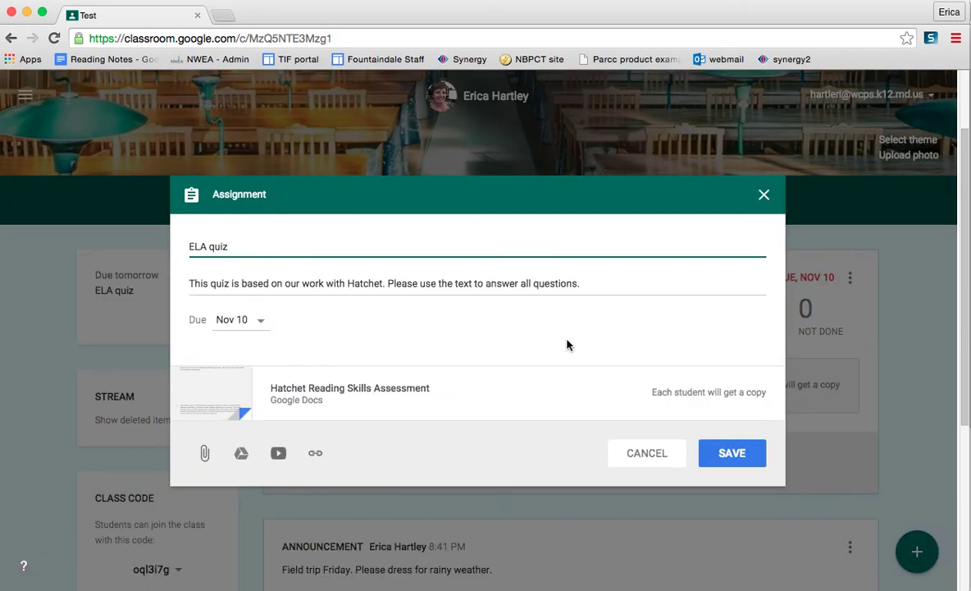
{"action": "left_click", "coordinate": [260, 320]}
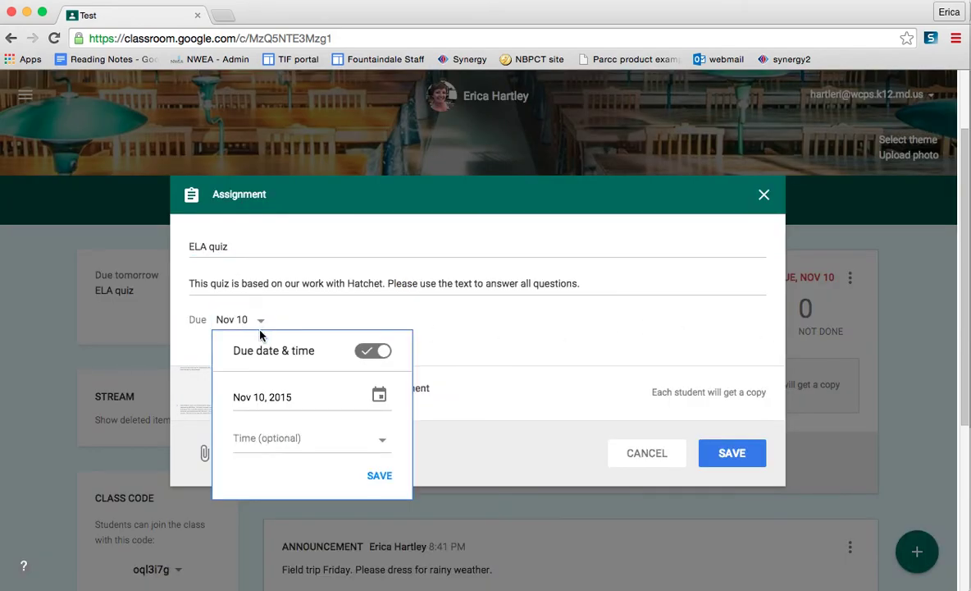
{"action": "left_click", "coordinate": [379, 394]}
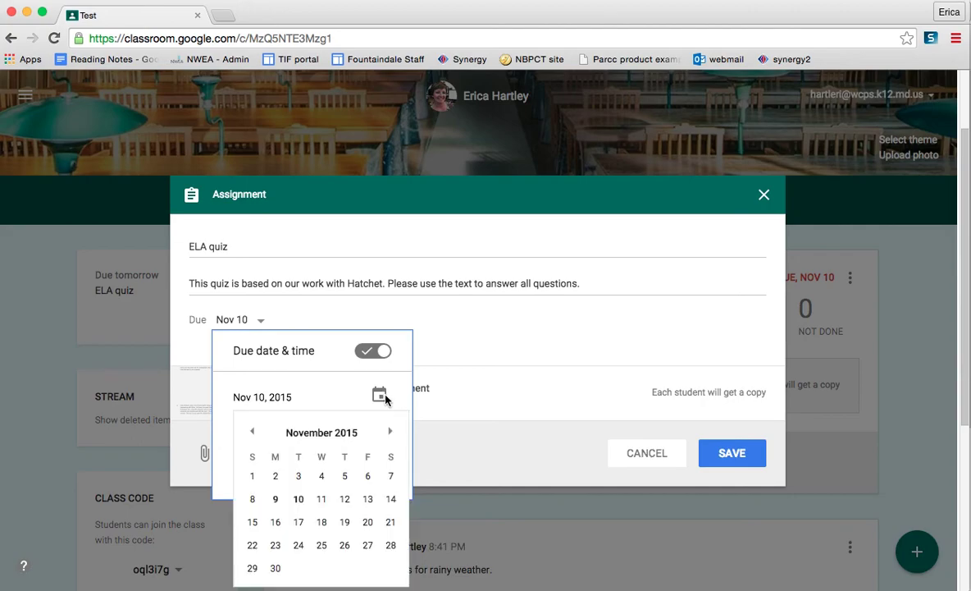
{"action": "left_click", "coordinate": [323, 501]}
{"action": "left_click", "coordinate": [484, 343]}
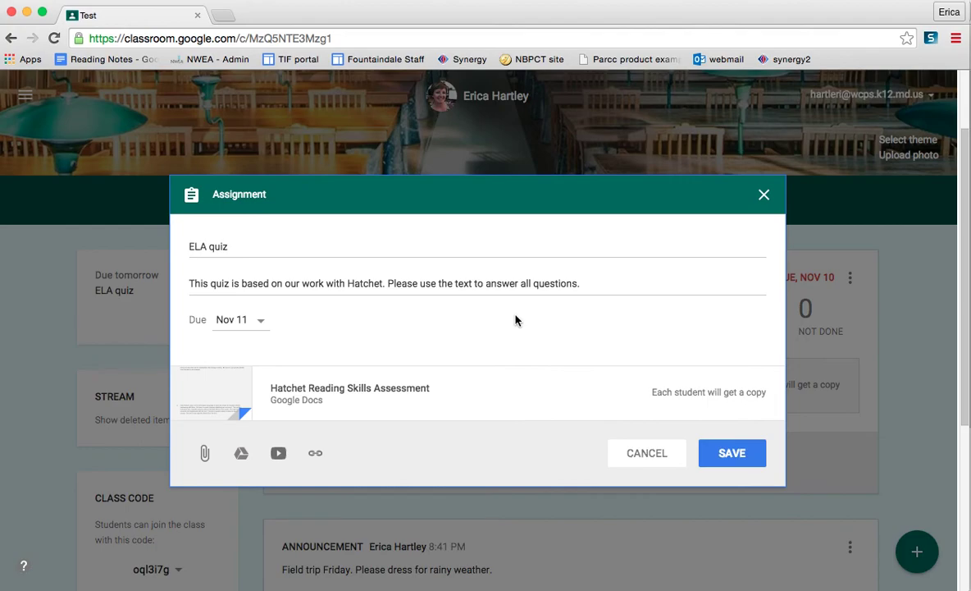
{"action": "left_click", "coordinate": [730, 451]}
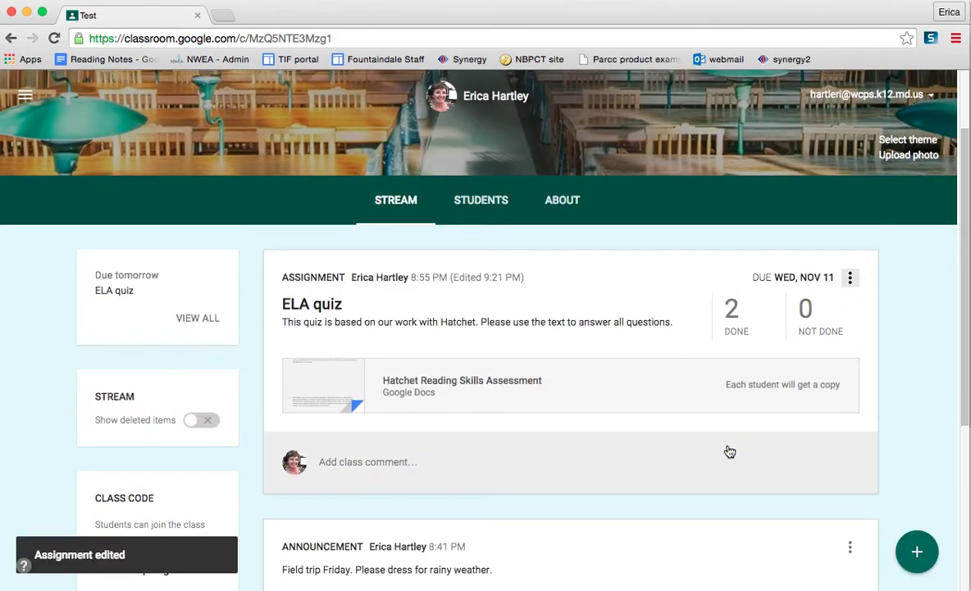
{"action": "mouse_move", "coordinate": [917, 550]}
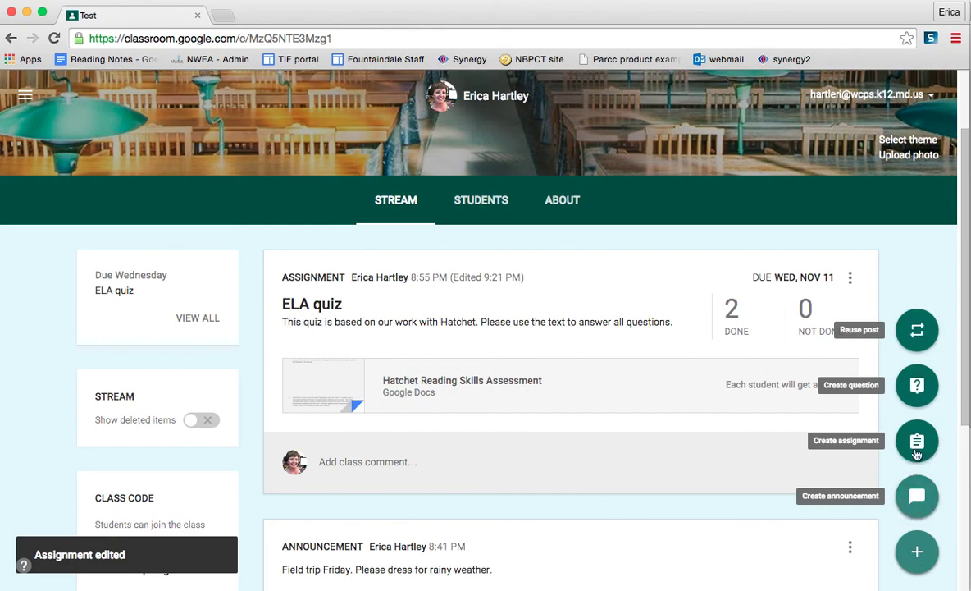